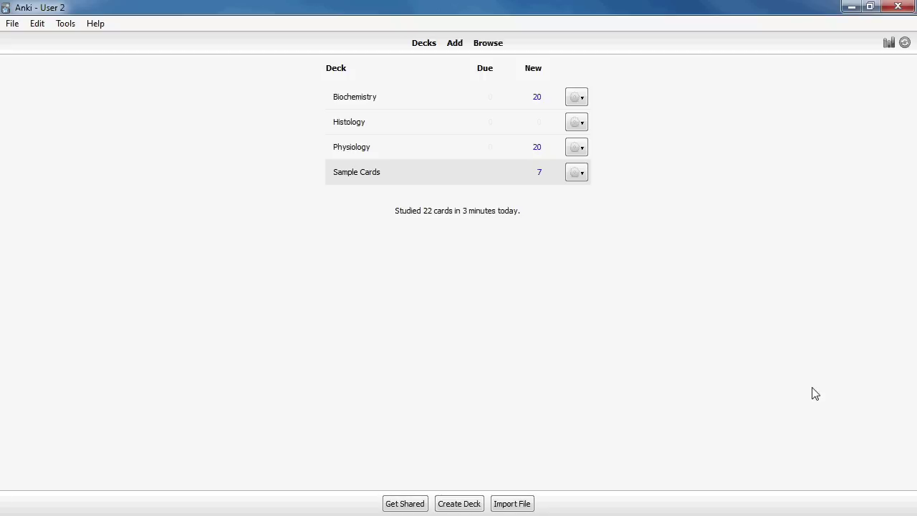
Step: Start studying the Sample Cards deck, rating the alcohol-cravings drug card Good and the postganglionic receptors card Again after revealing each answer
left_click(359, 177)
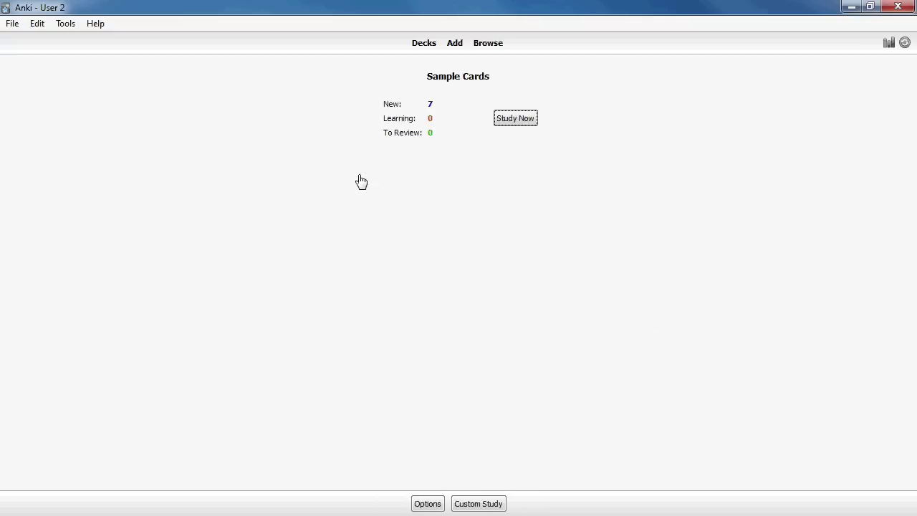
left_click(511, 122)
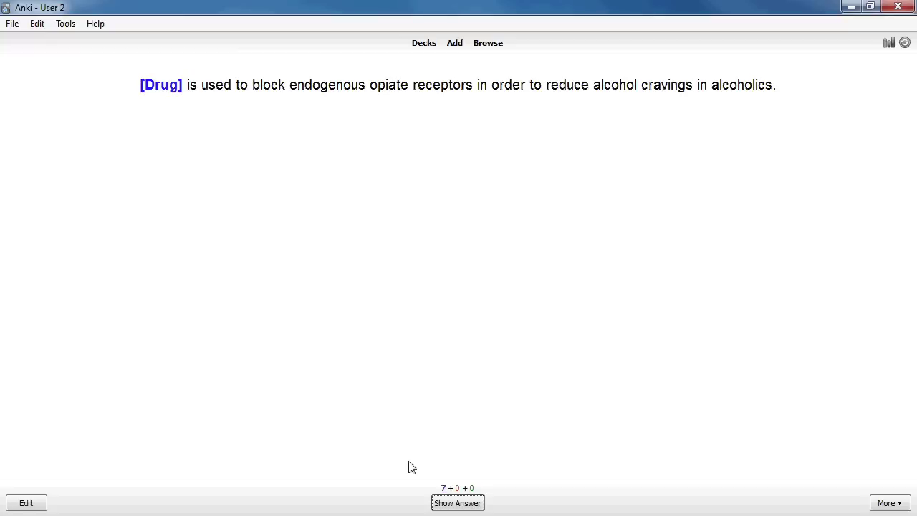
left_click(439, 504)
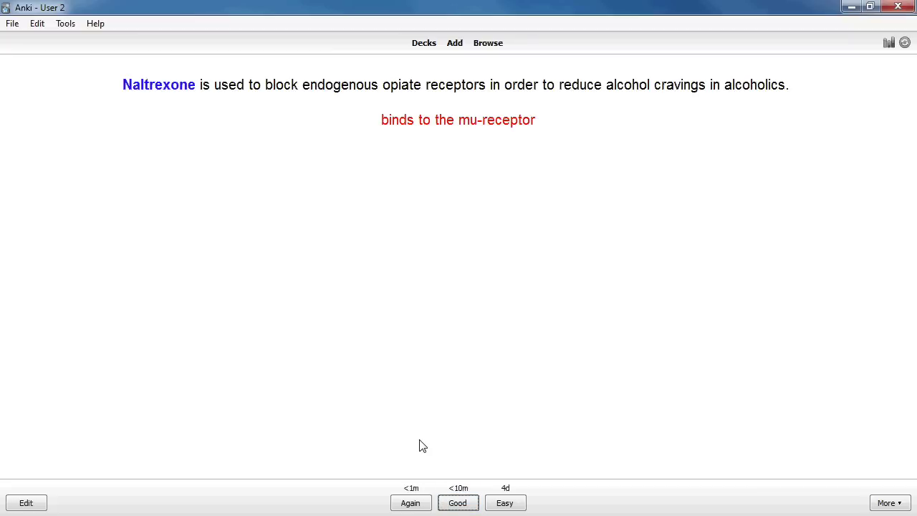
left_click(452, 507)
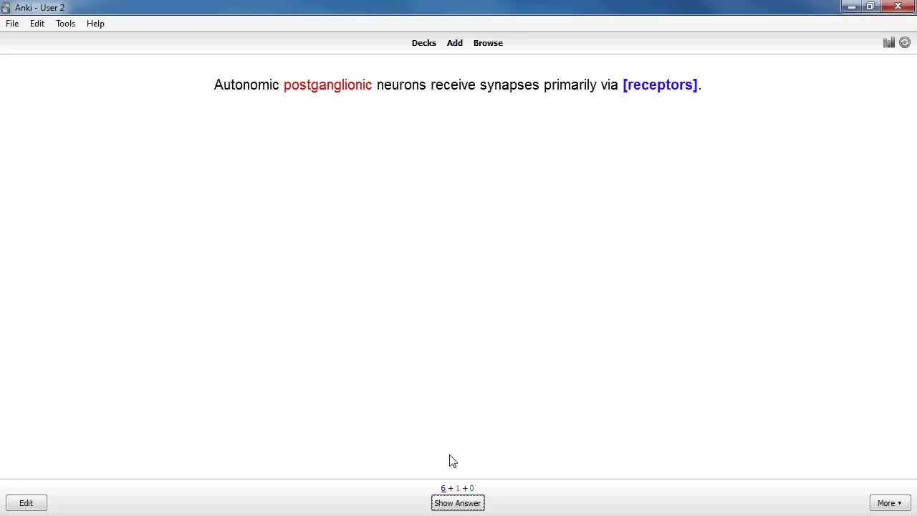
left_click(451, 504)
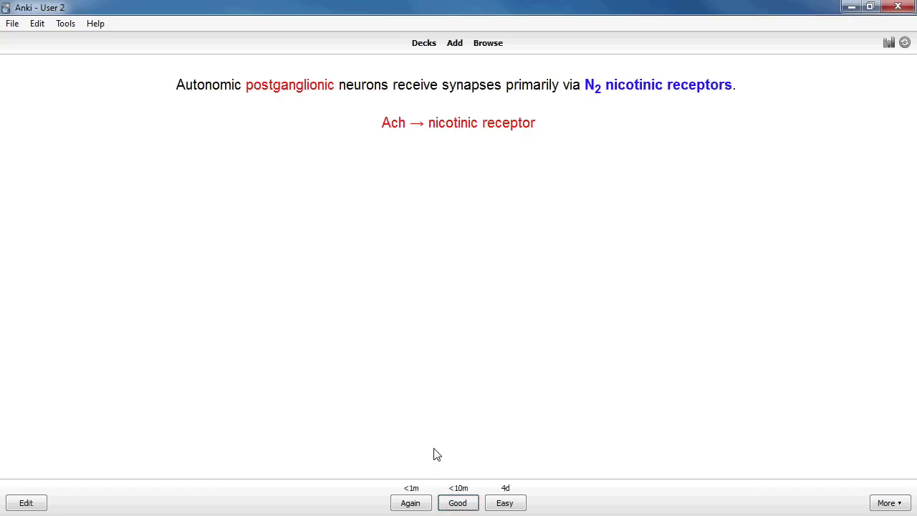
left_click(410, 503)
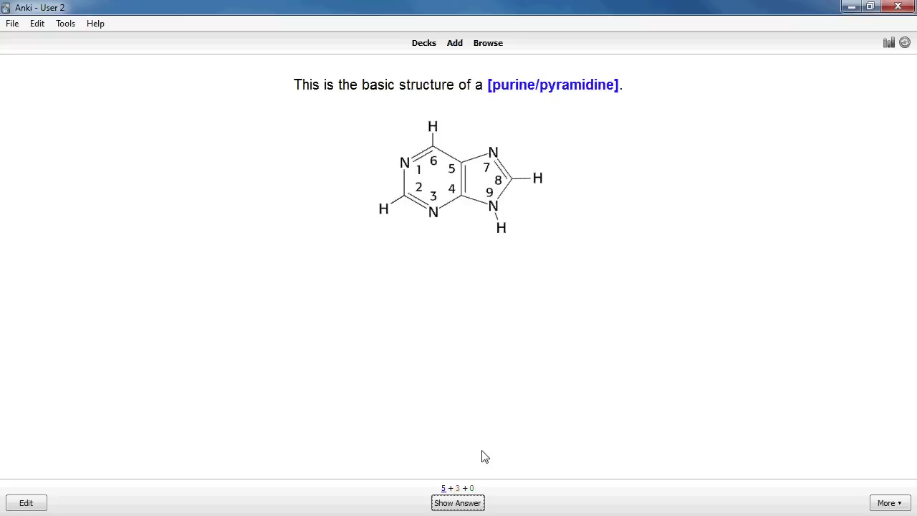
Step: Reveal and rate Good the remaining new cards: purine structure, β-oxidation, hypoxanthine enzyme, spinal horns and GI organ tissue
left_click(457, 503)
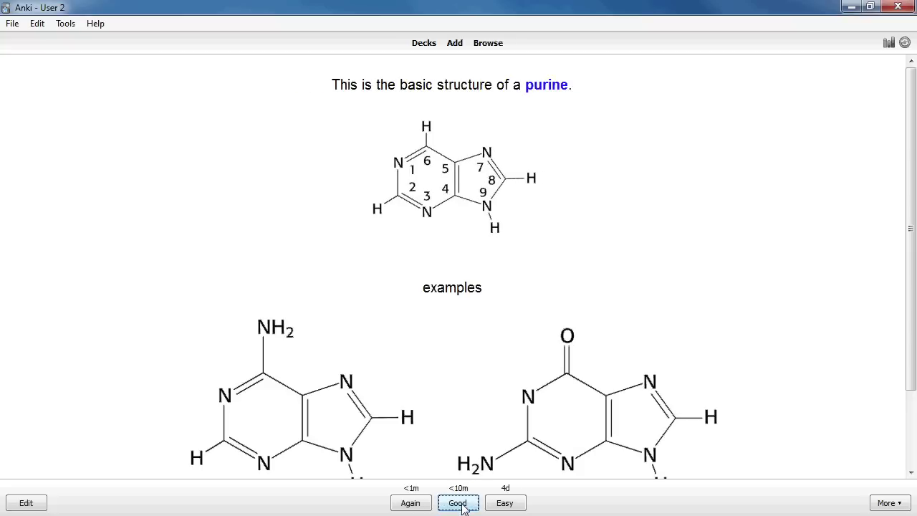
left_click(458, 502)
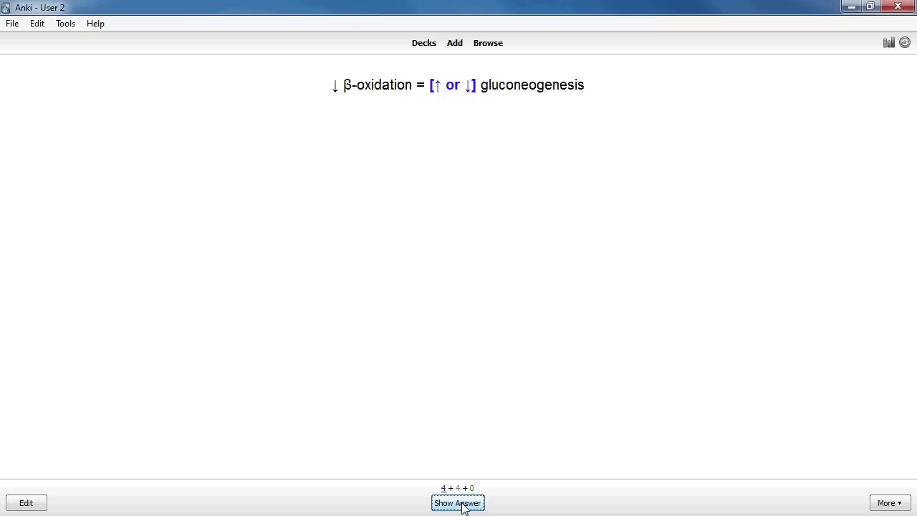
left_click(462, 506)
left_click(461, 506)
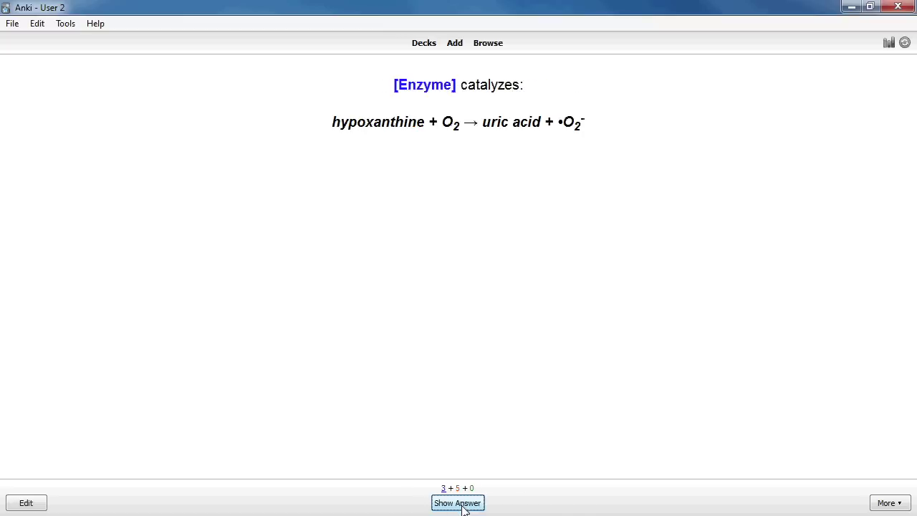
left_click(462, 507)
left_click(462, 506)
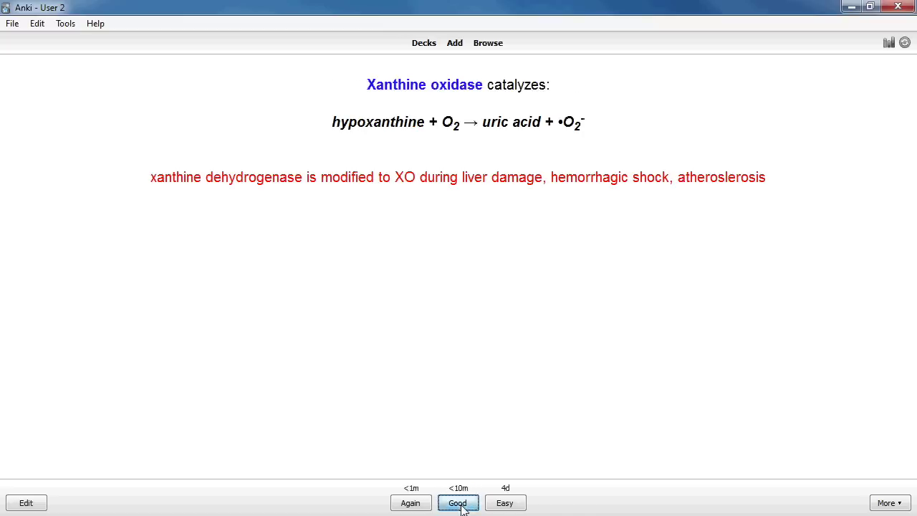
left_click(462, 507)
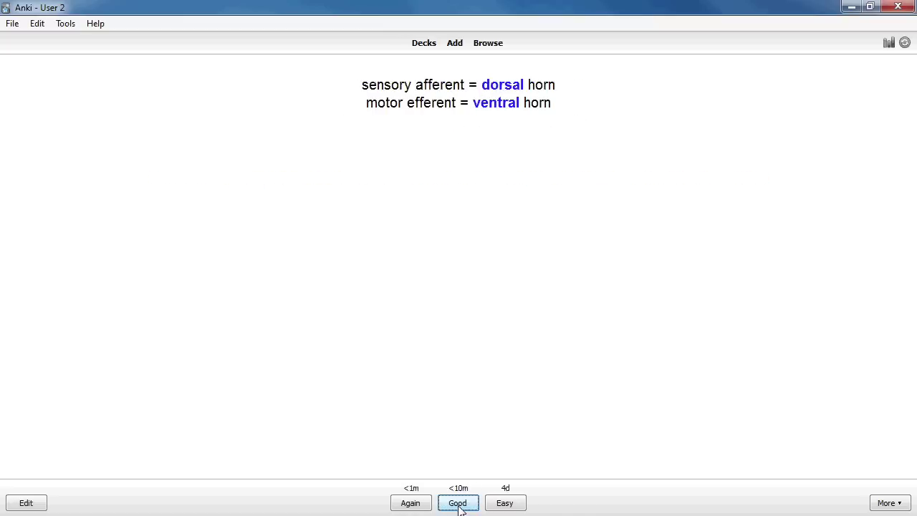
left_click(460, 506)
left_click(459, 506)
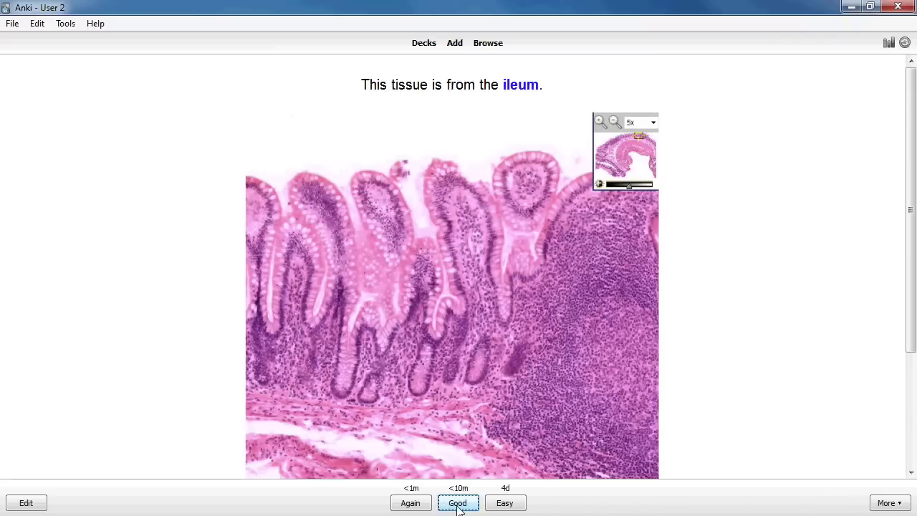
left_click(459, 505)
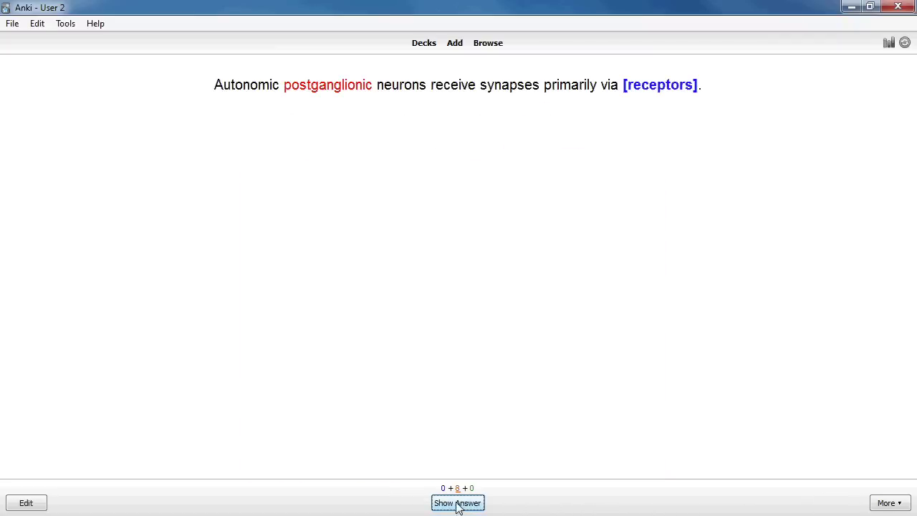
Step: Go through the Sample Cards still in learning, revealing each answer and rating it Good until the deck is finished
left_click(469, 506)
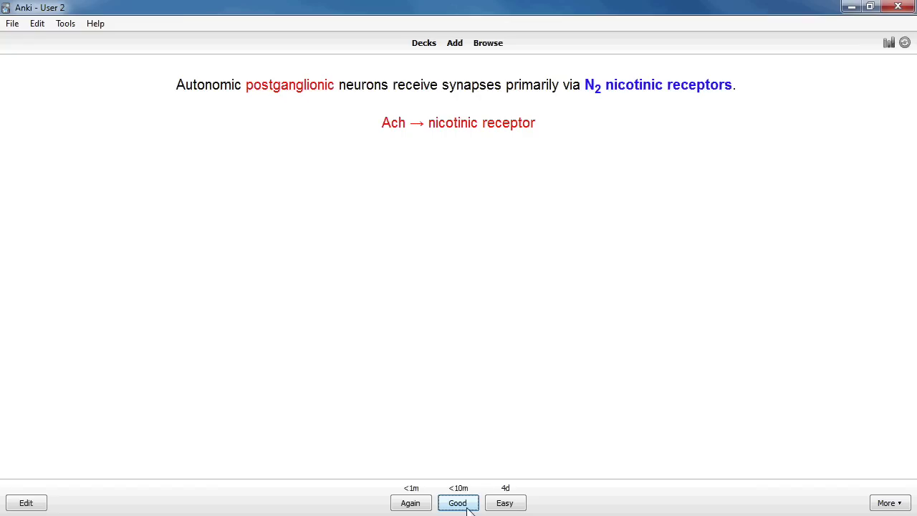
left_click(462, 507)
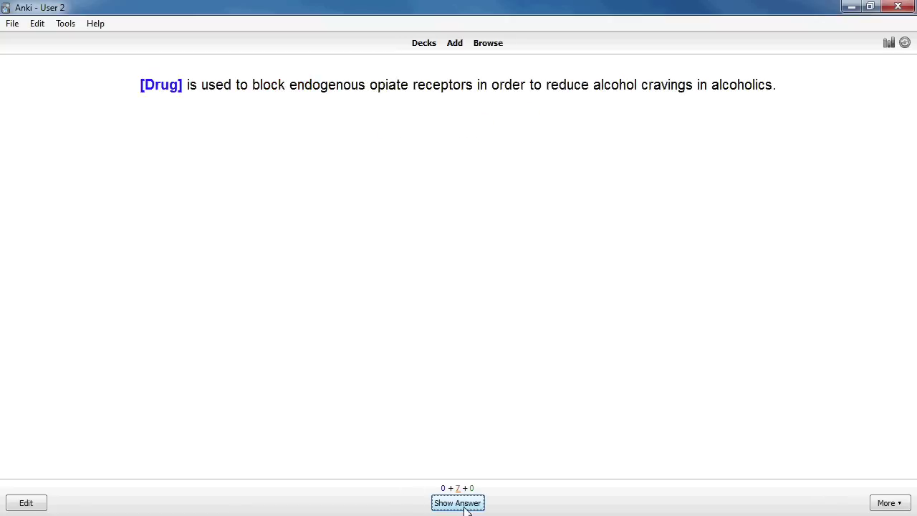
left_click(466, 507)
left_click(462, 507)
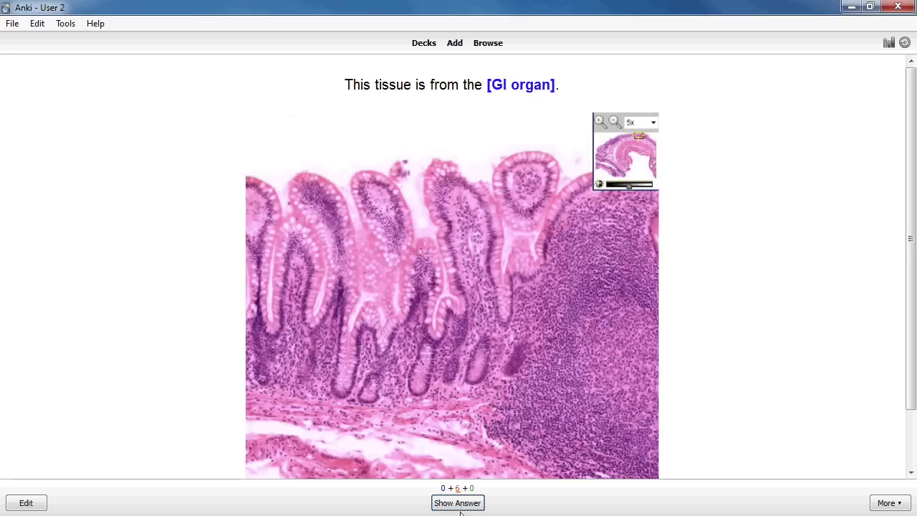
left_click(464, 506)
left_click(463, 507)
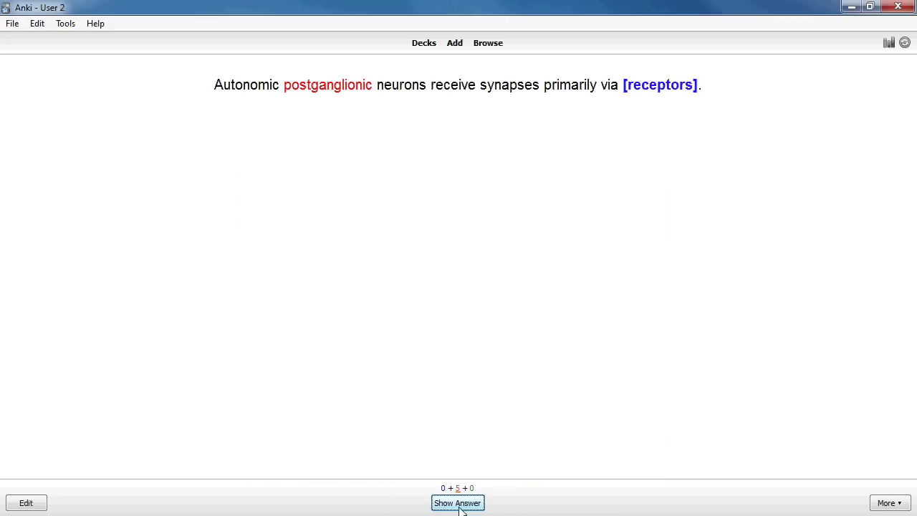
left_click(459, 507)
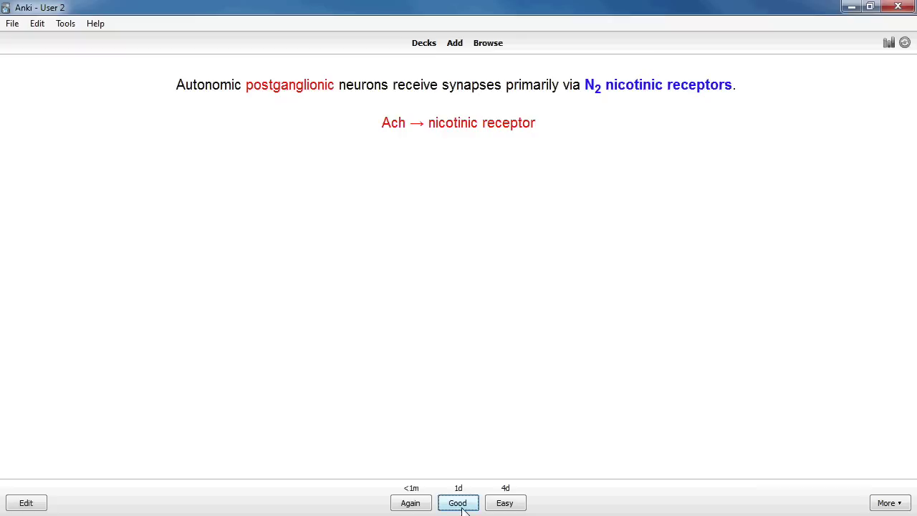
left_click(463, 508)
left_click(463, 507)
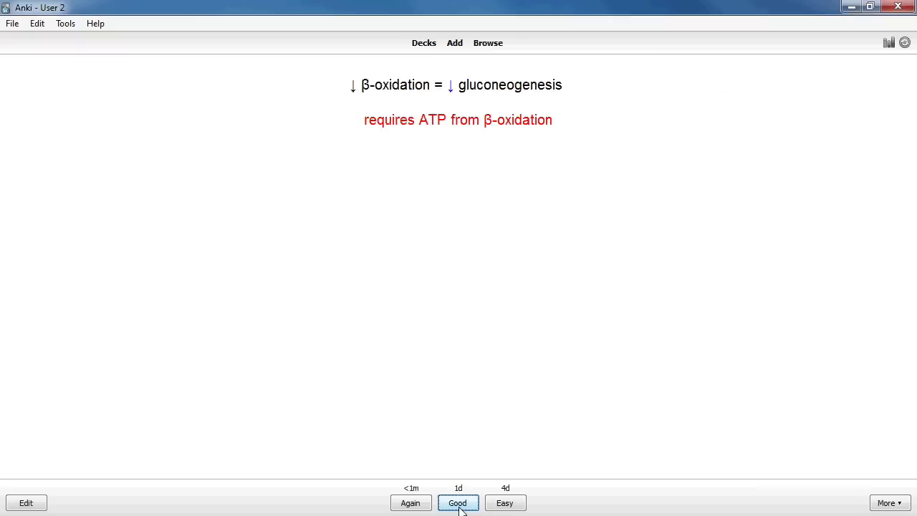
left_click(461, 508)
left_click(462, 509)
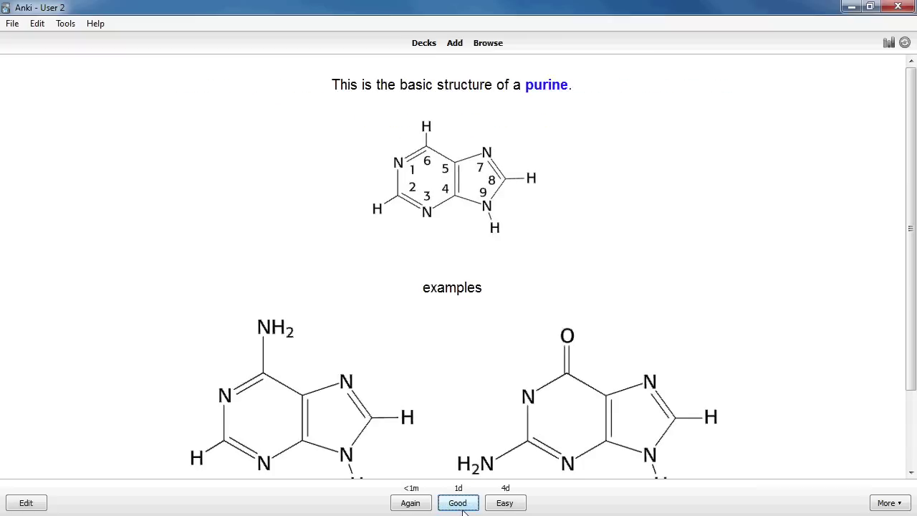
left_click(462, 507)
left_click(462, 509)
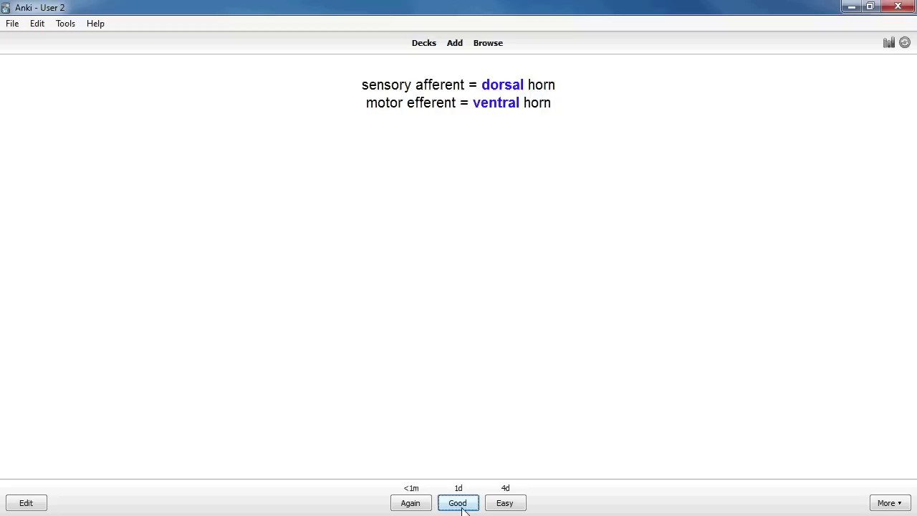
left_click(463, 508)
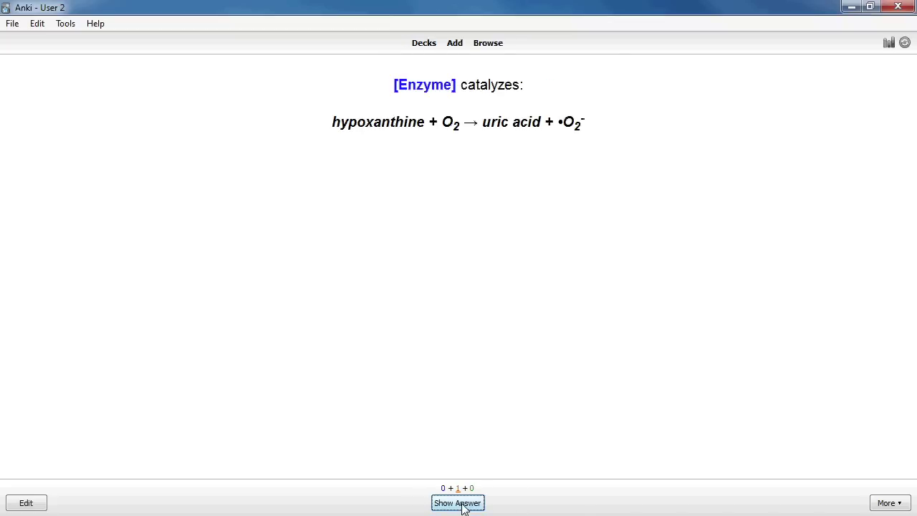
left_click(462, 507)
left_click(461, 507)
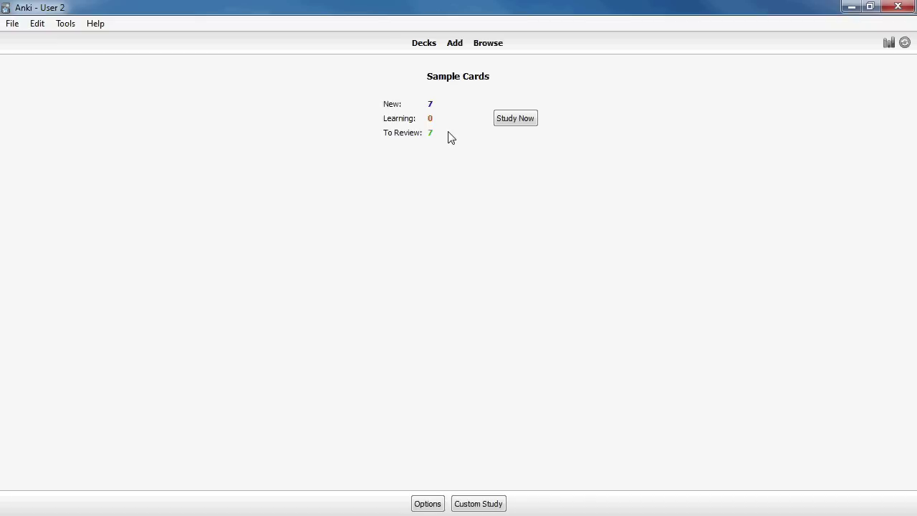
Step: Start another study session of the Sample Cards deck and reveal the hypoxanthine enzyme card's answer
left_click(511, 122)
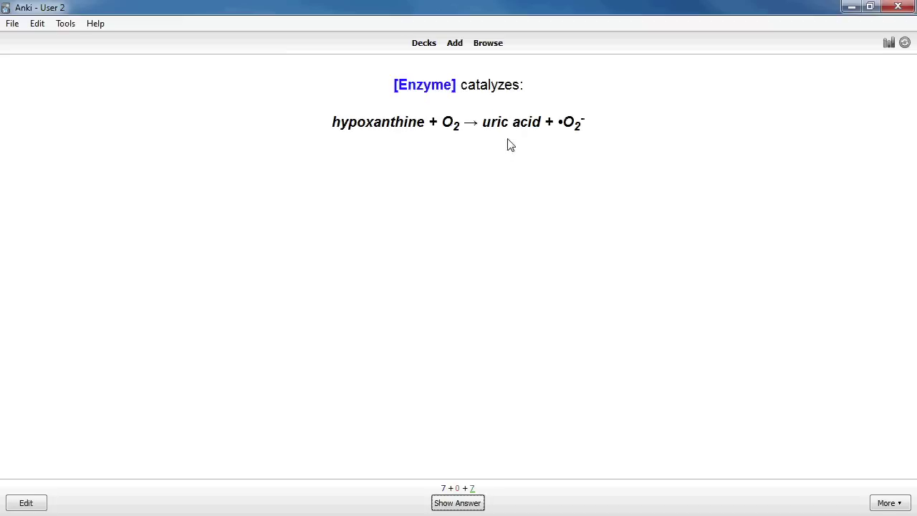
left_click(465, 505)
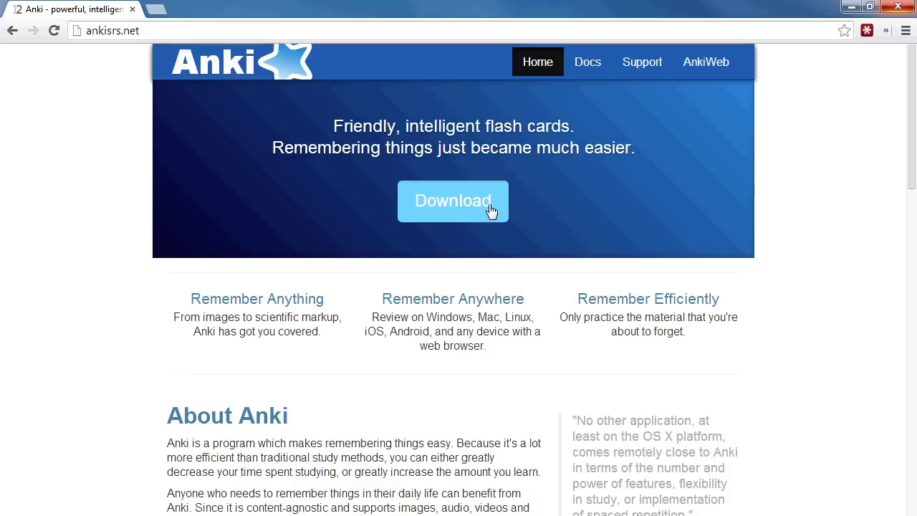
Step: Switch to the browser and go to the Anki download from the ankisrs.net home page
left_click(498, 206)
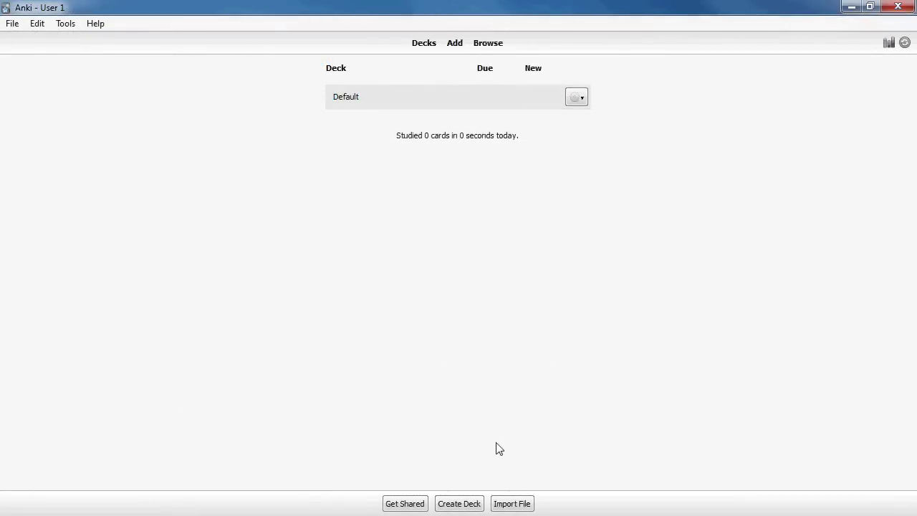
Step: Create a deck named Biochemistry in Anki and open it
left_click(464, 503)
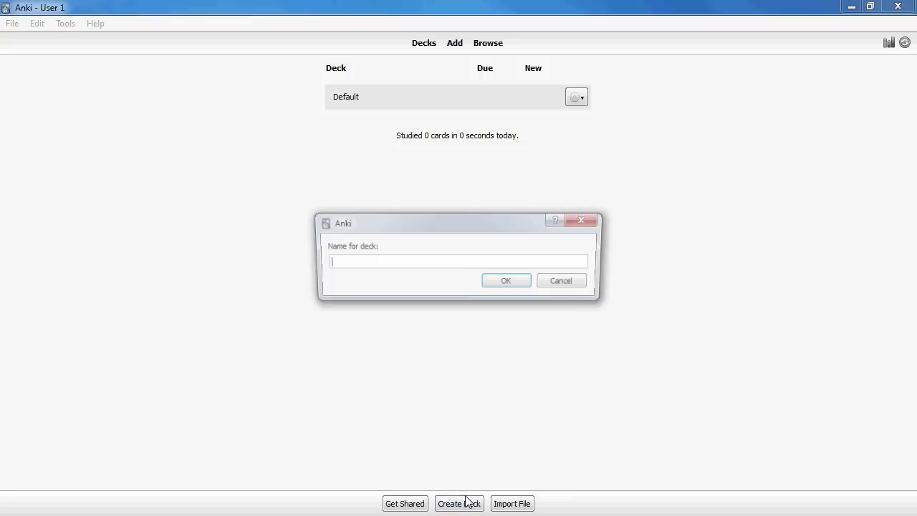
type("Bi")
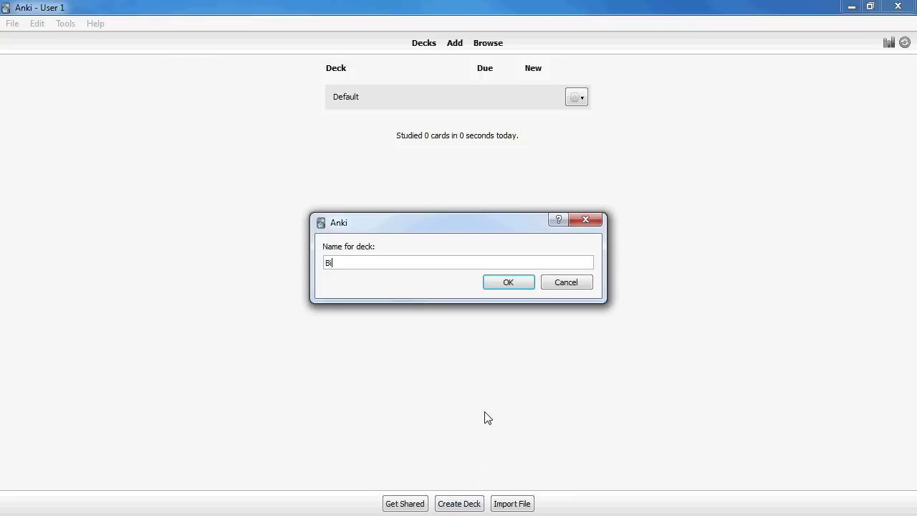
type("ochemistry")
key("Return")
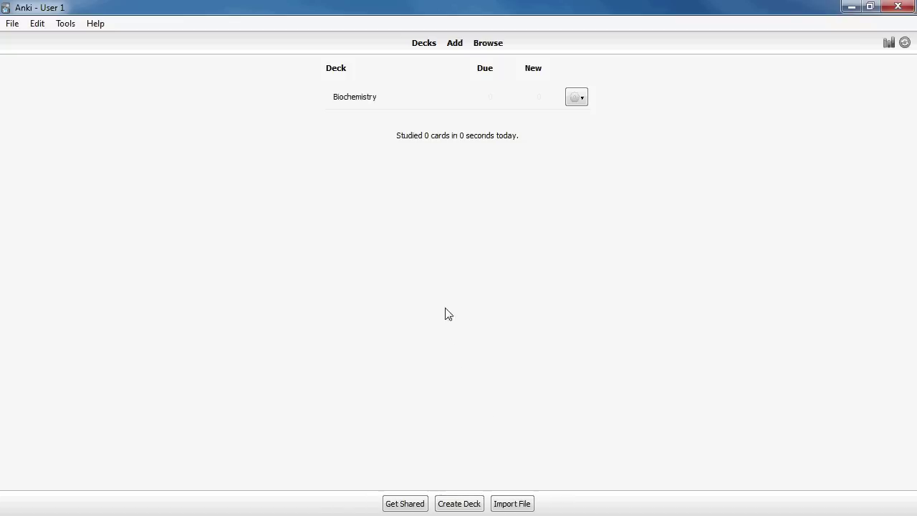
left_click(352, 99)
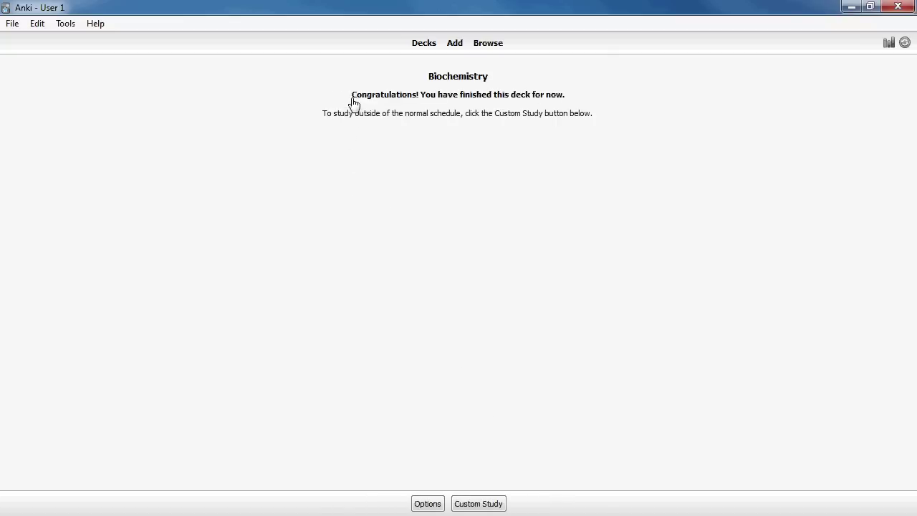
Step: Start a new note for the Biochemistry deck and set its note type to Cloze
left_click(455, 44)
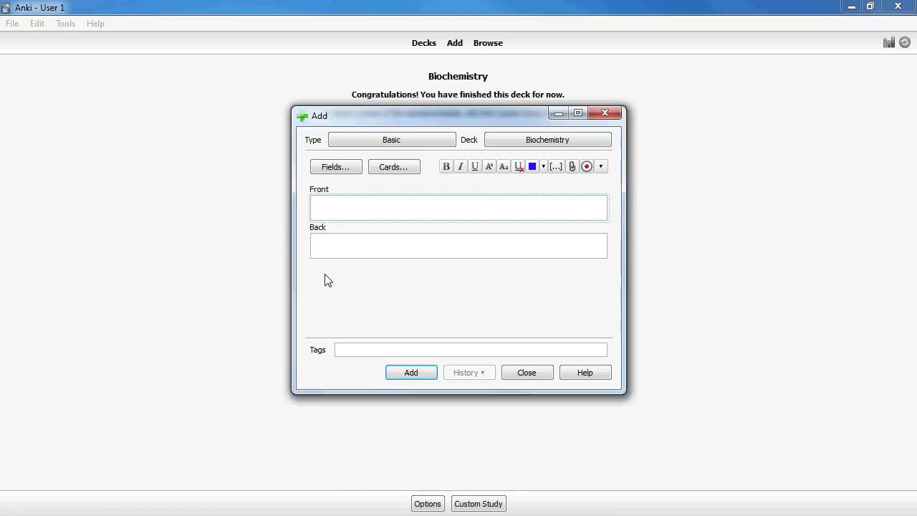
left_click(319, 285)
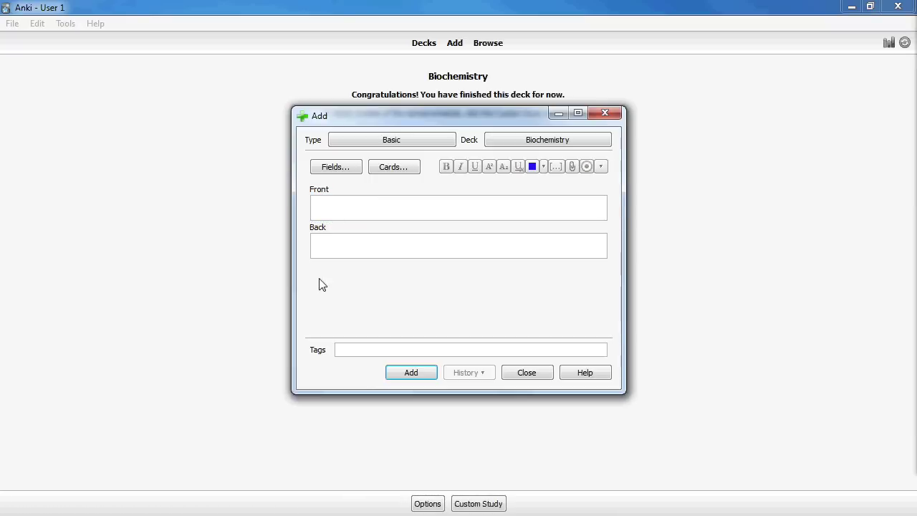
left_click(366, 141)
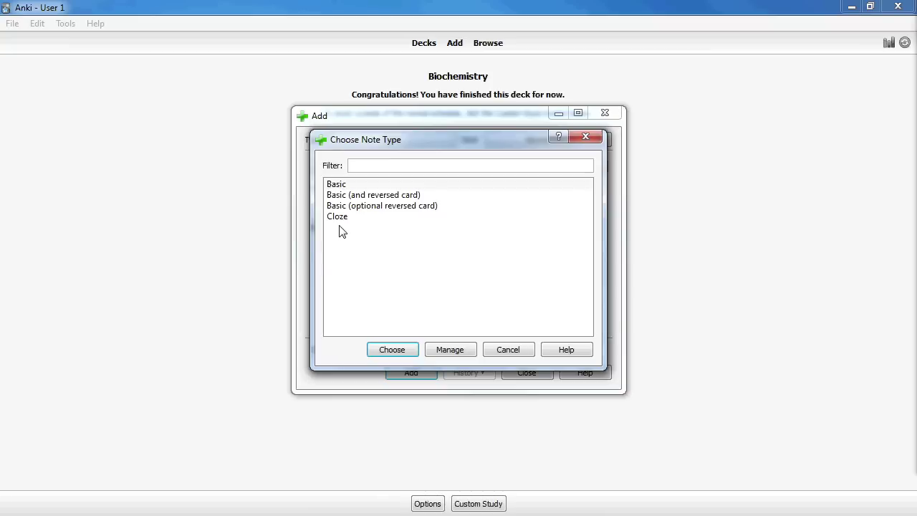
left_click(341, 219)
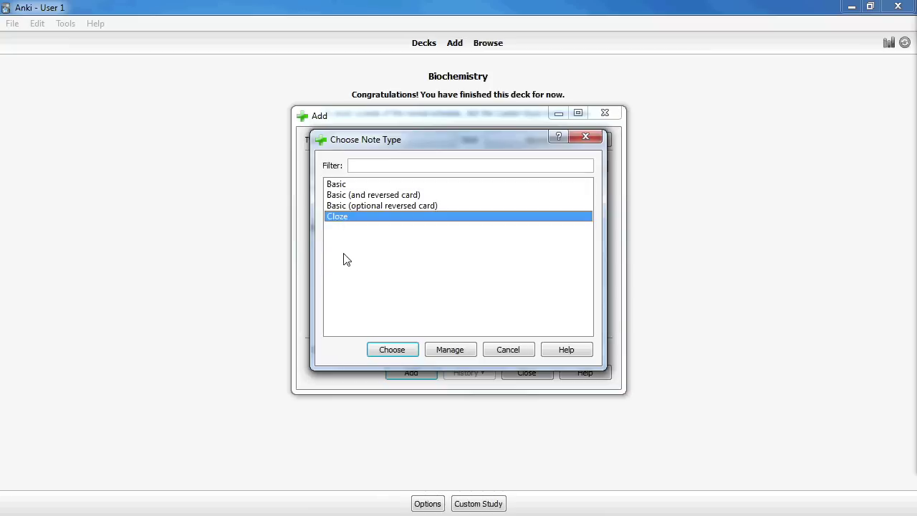
left_click(392, 351)
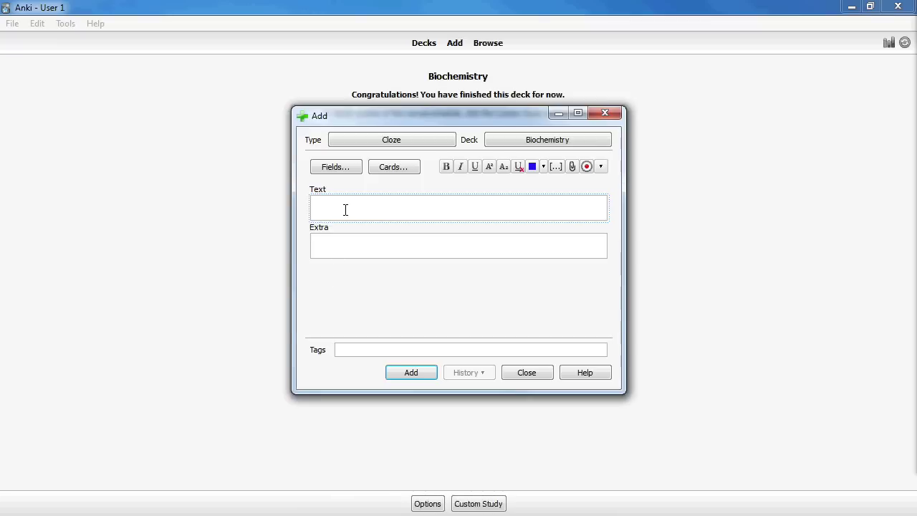
Step: Add the note "Lipolysis in adipose tissue is regulated by hormone sensitive lipase (HSL)." with "hormone sensitive lipase (HSL)" as the cloze deletion, and close the note window
type("Lipolysis in adipose tissue is regulated by hormone sensitive lipase (HSL).")
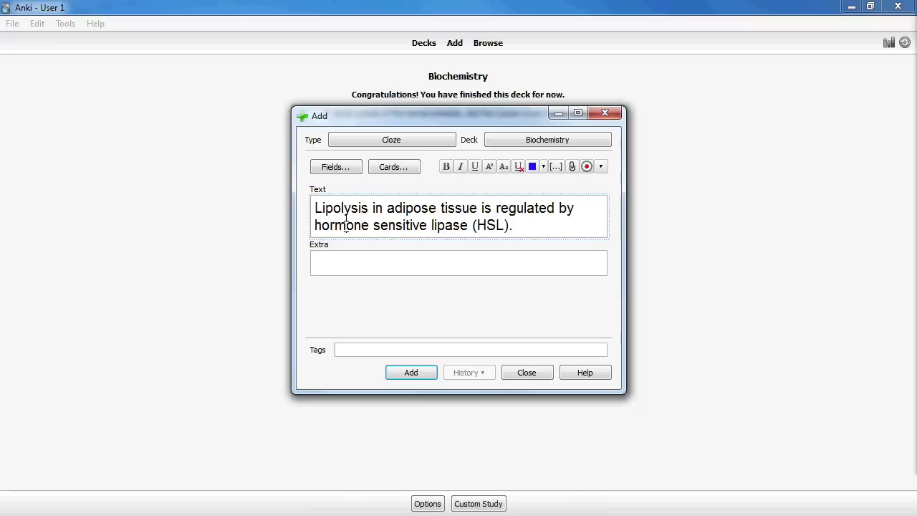
left_click_drag(344, 225, 509, 228)
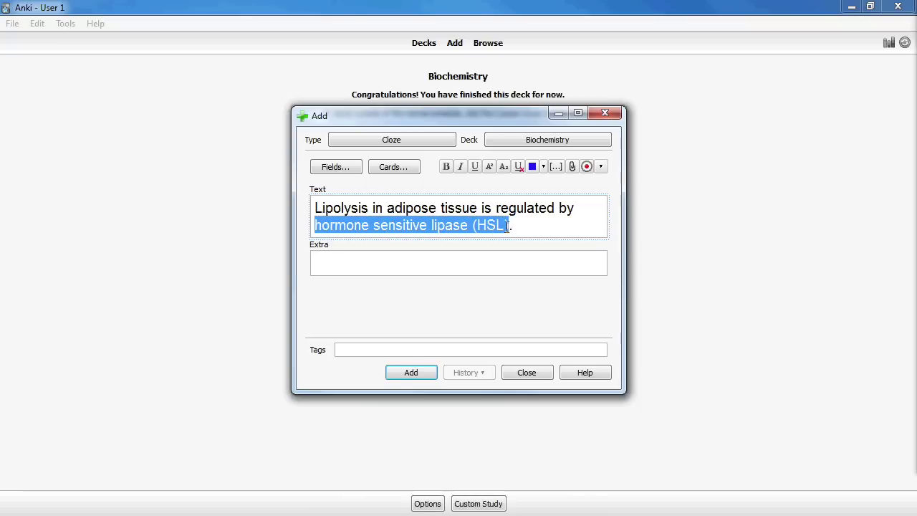
left_click(556, 166)
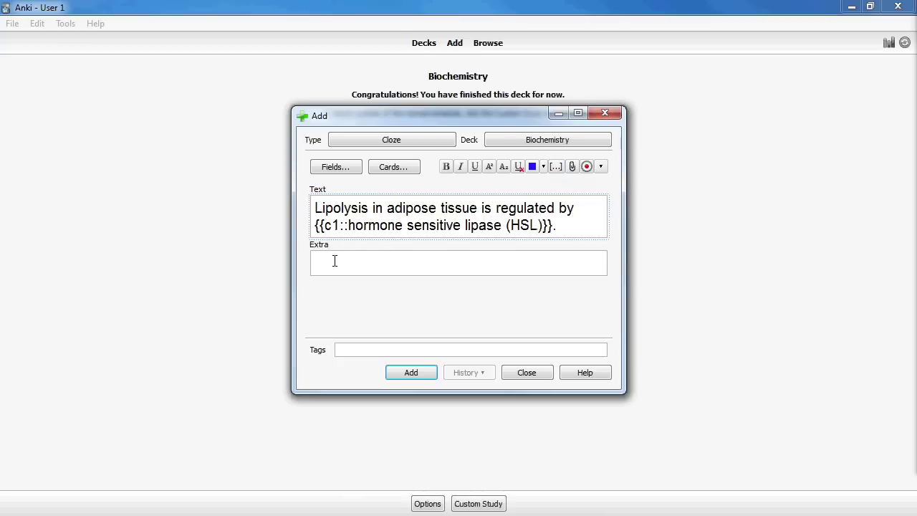
left_click(422, 374)
key("Escape")
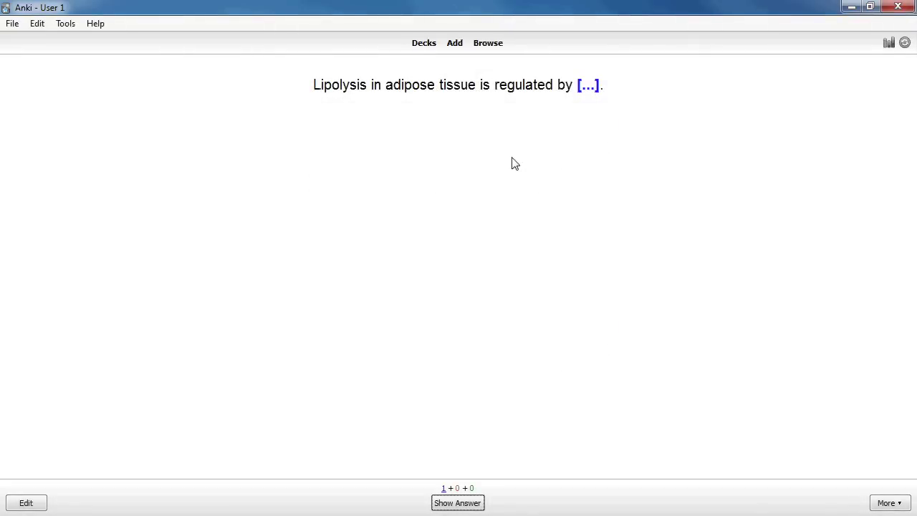
Step: Reveal the answer of the lipolysis cloze card in the Biochemistry deck
key("space")
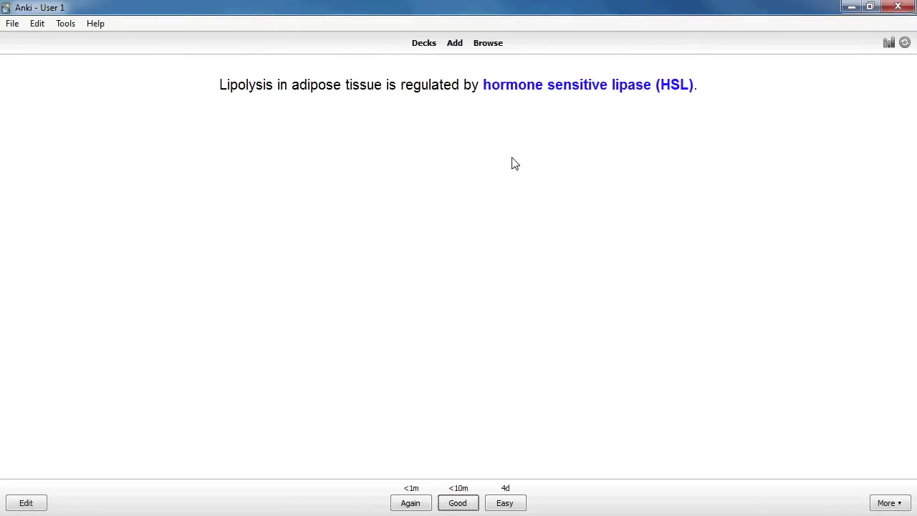